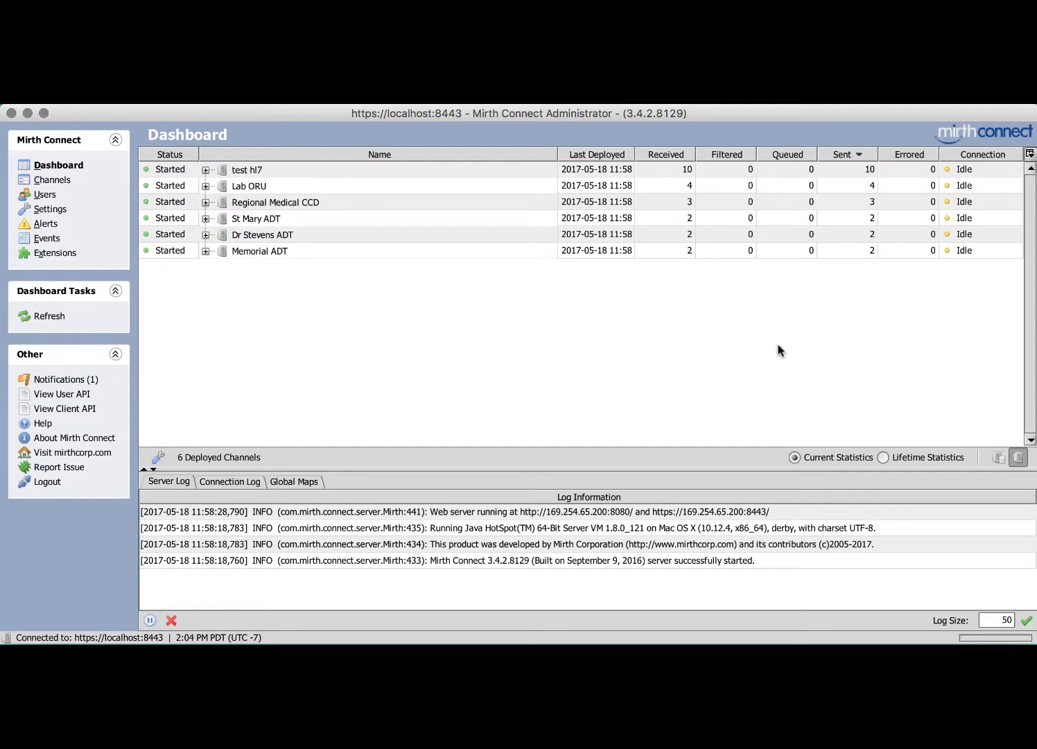
- Sort the dashboard channels by sent messages in descending order and display them in their channel groups
click(681, 155)
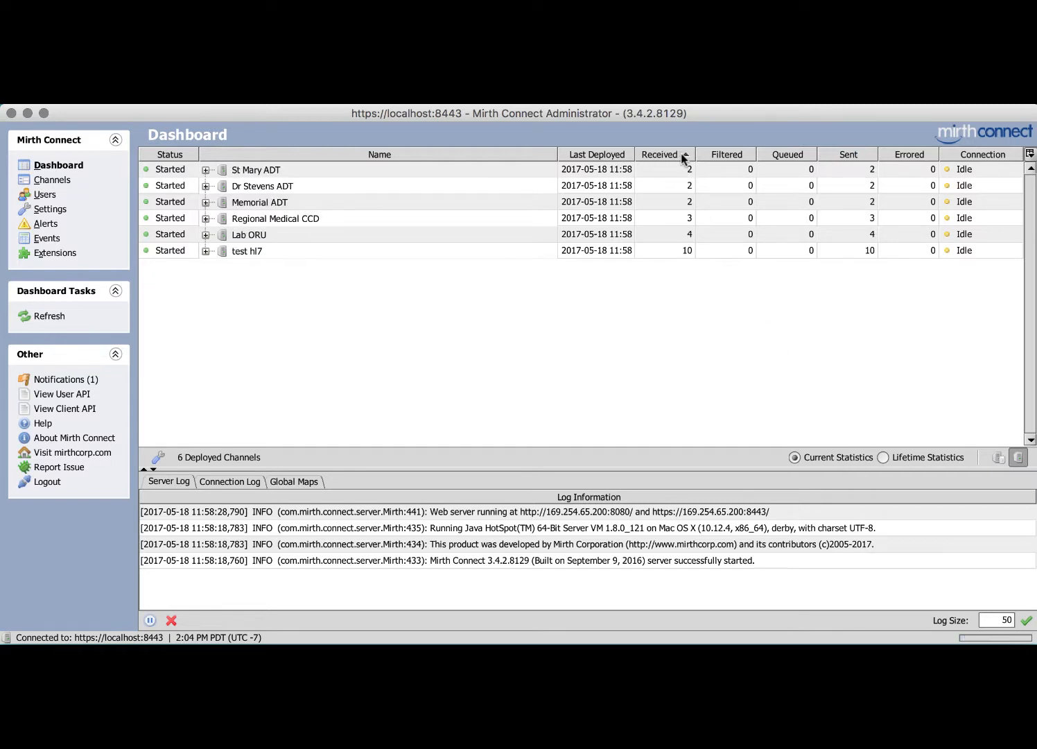
click(849, 155)
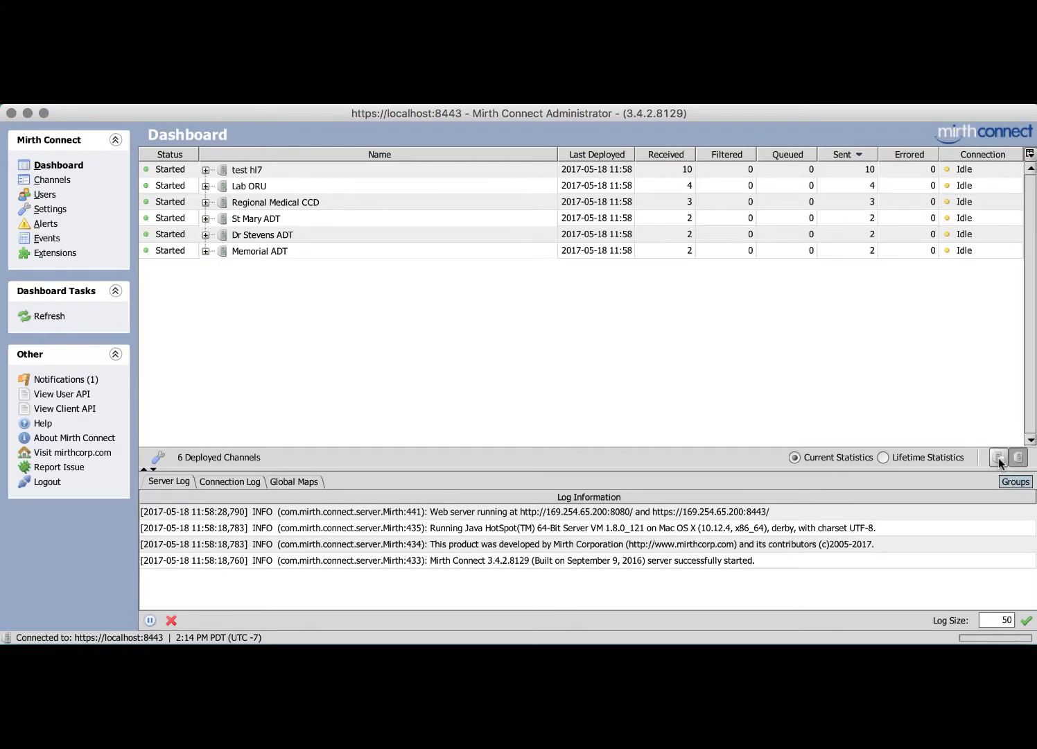
click(999, 458)
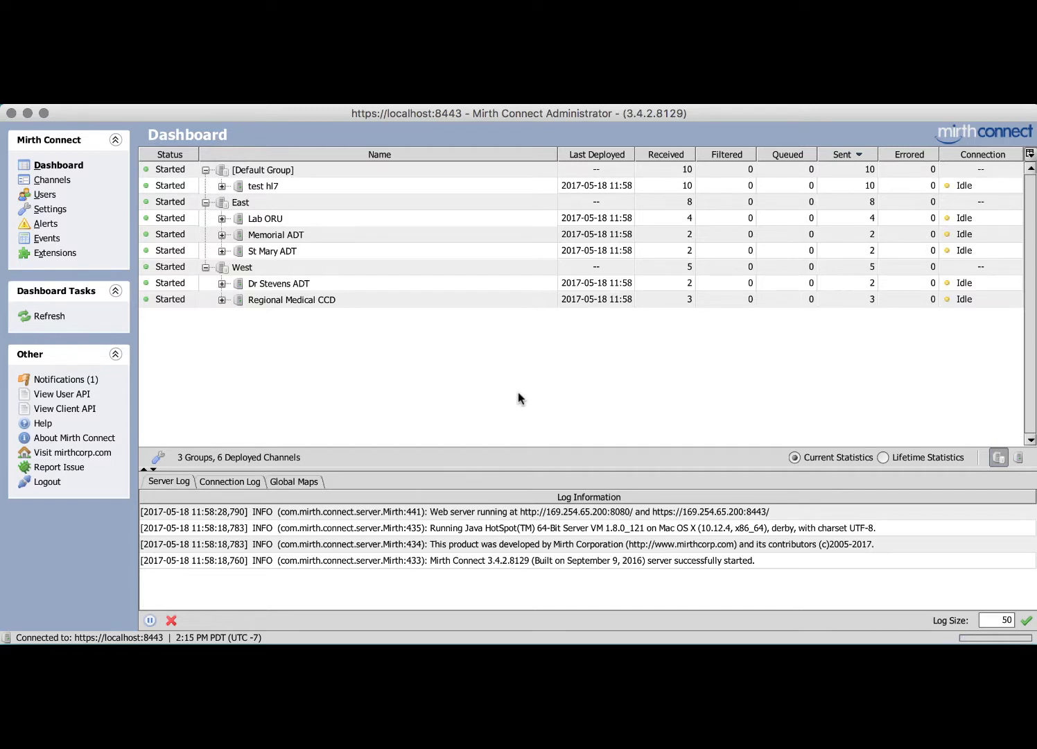
- Pause all channels in the East group from the dashboard
click(243, 202)
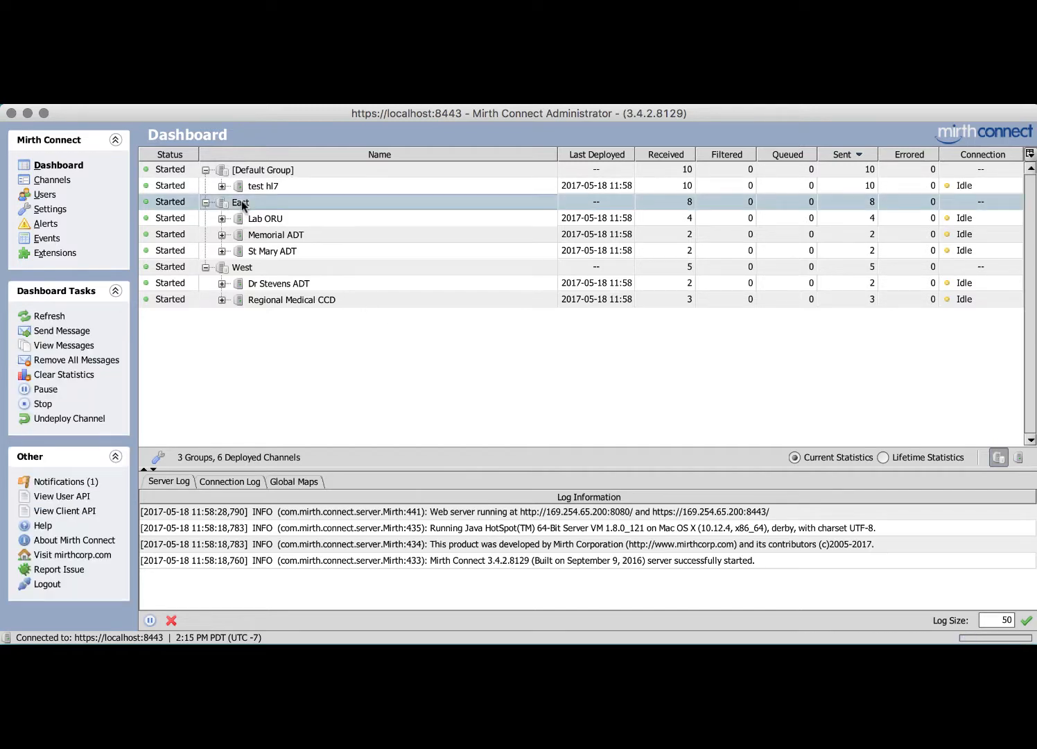
right_click(242, 202)
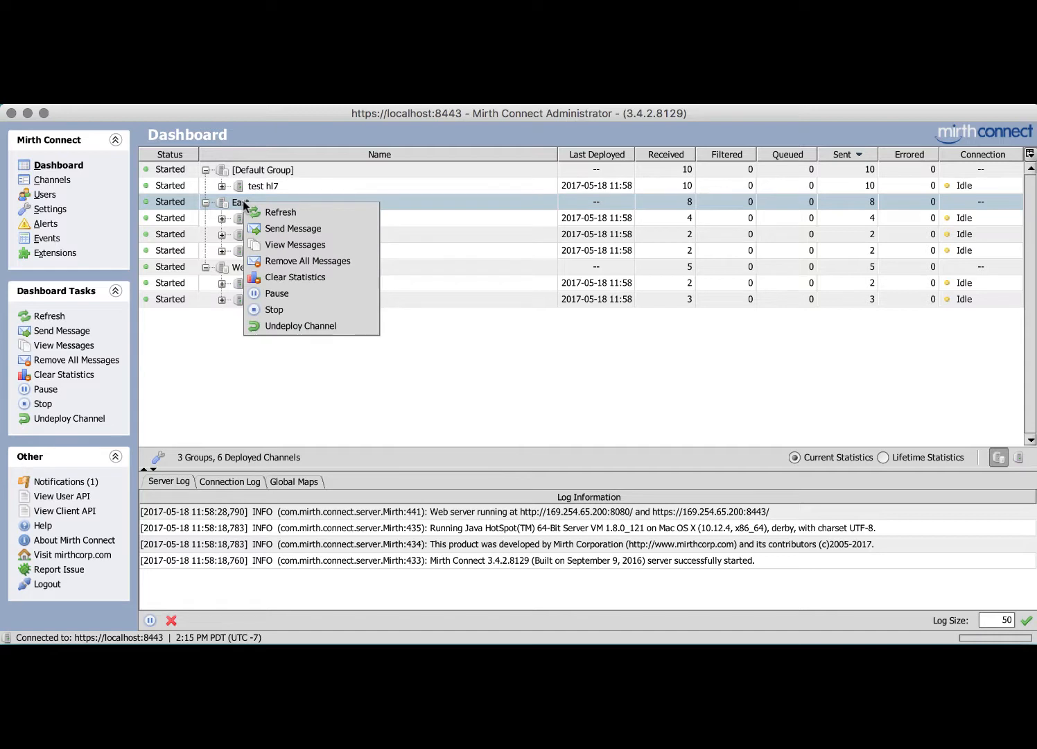
click(294, 295)
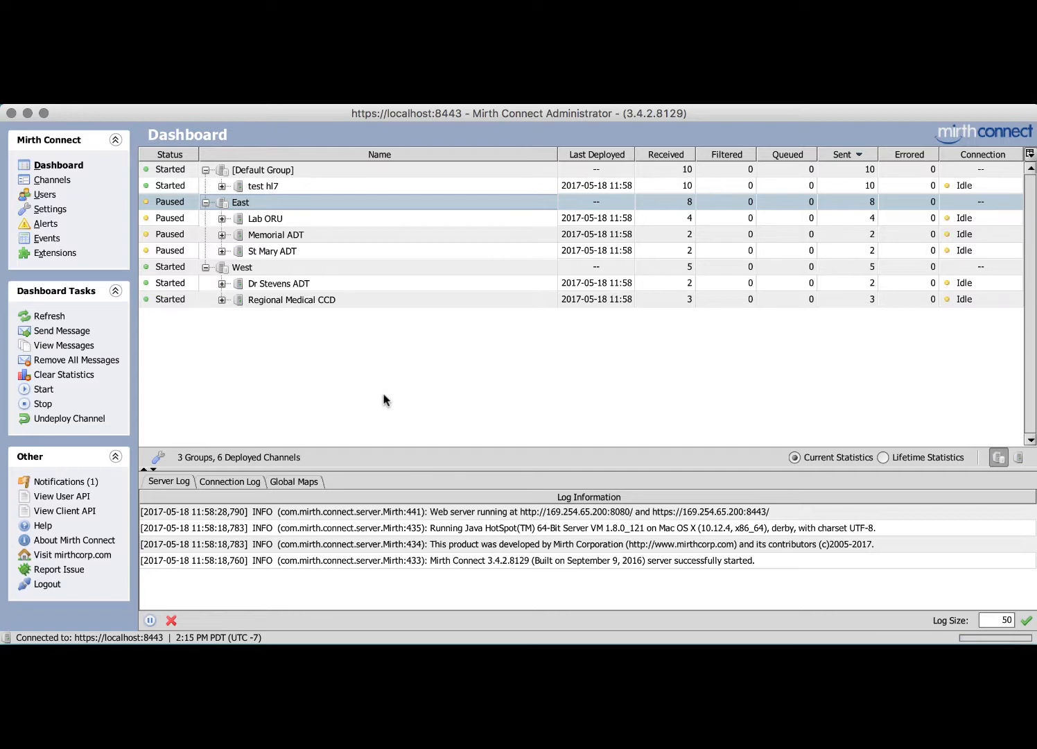
click(493, 403)
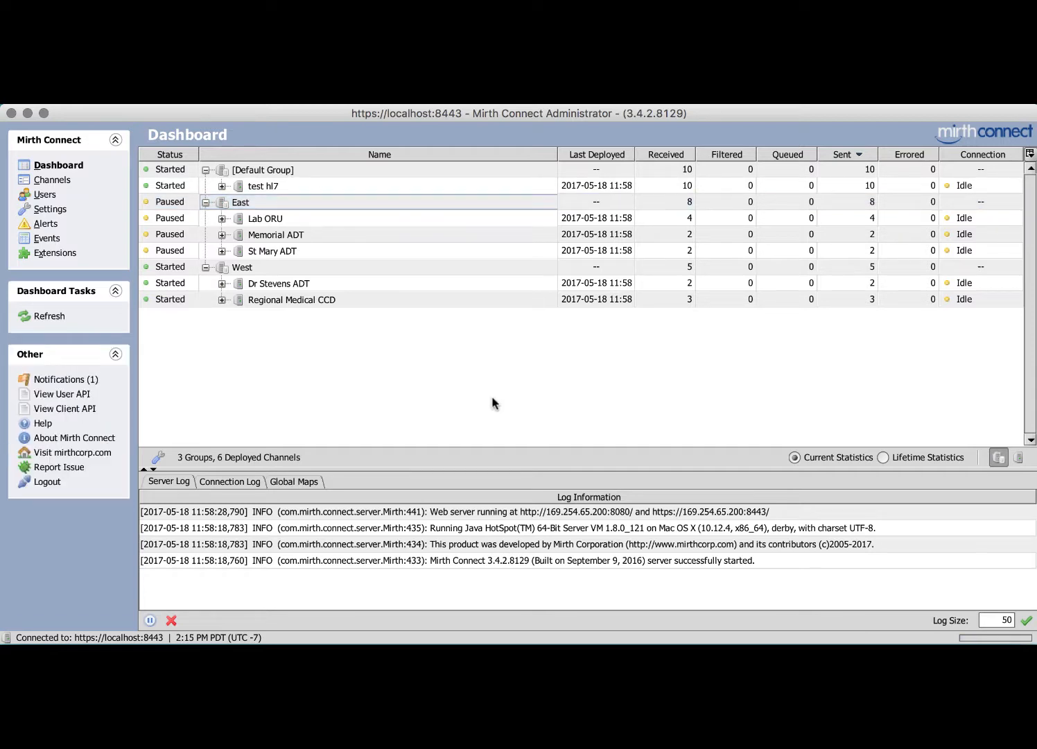
- Start all channels in the East group again
right_click(275, 202)
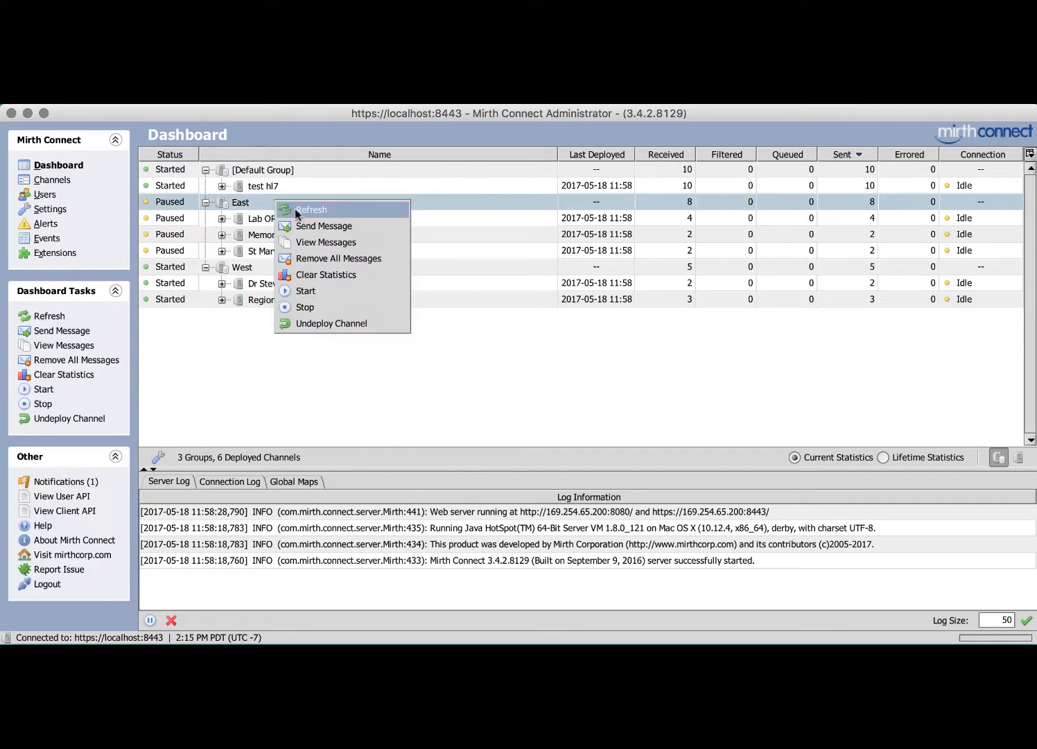
click(316, 290)
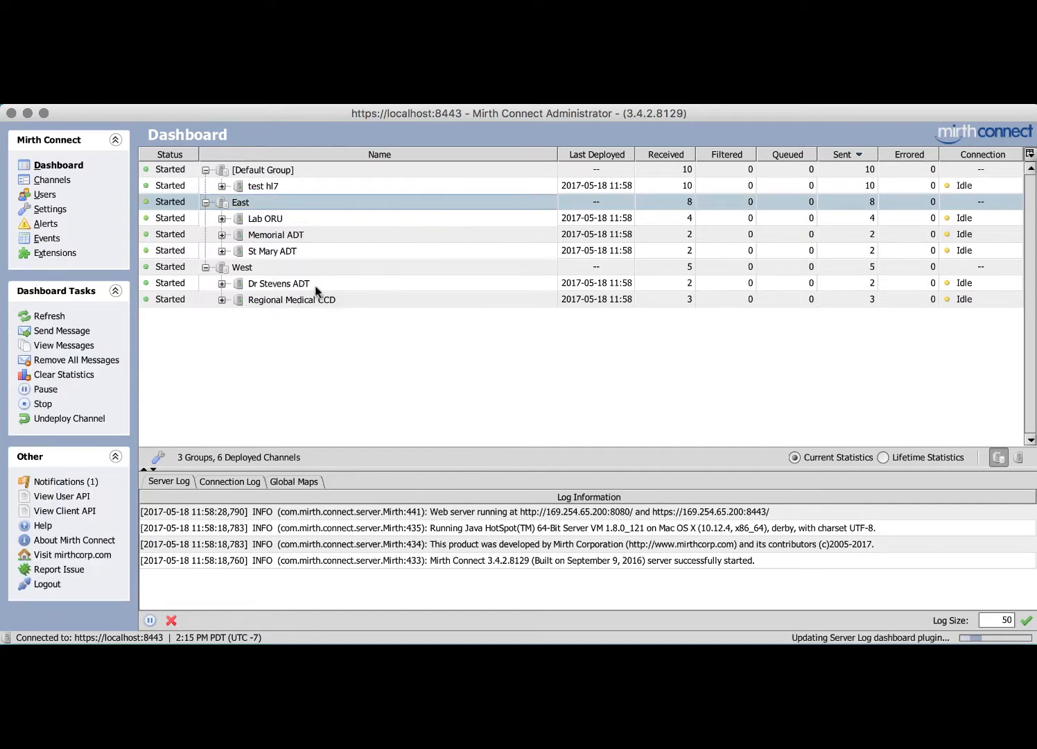
click(413, 362)
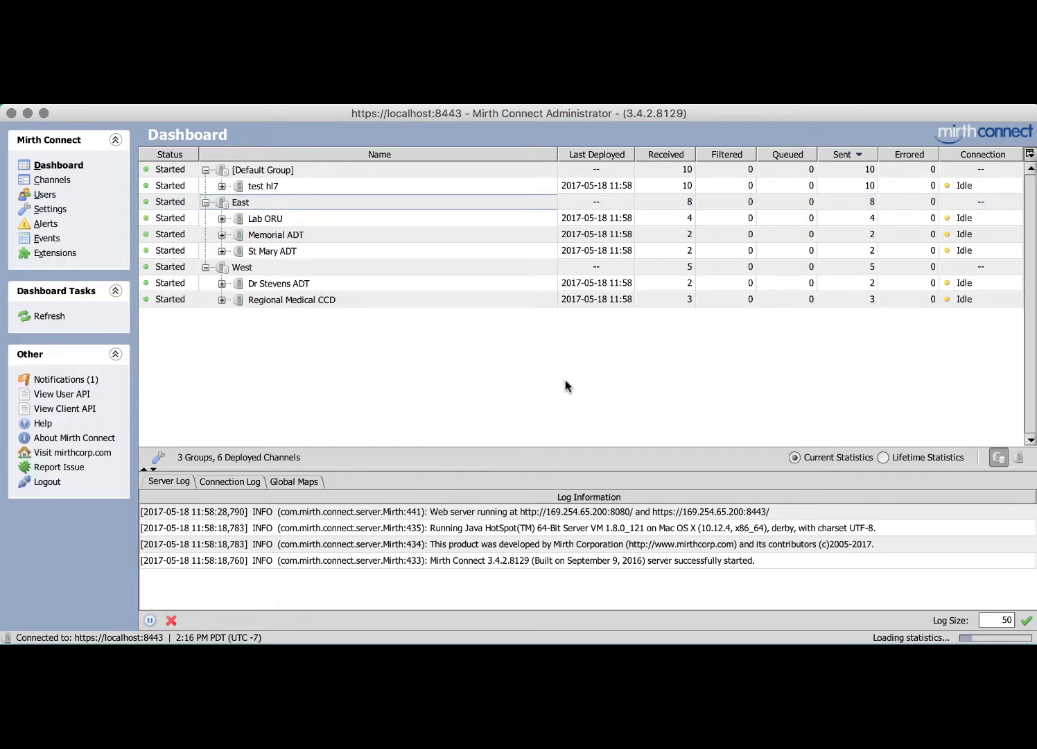
- Open the channel list and review the actions available for the East group
click(53, 180)
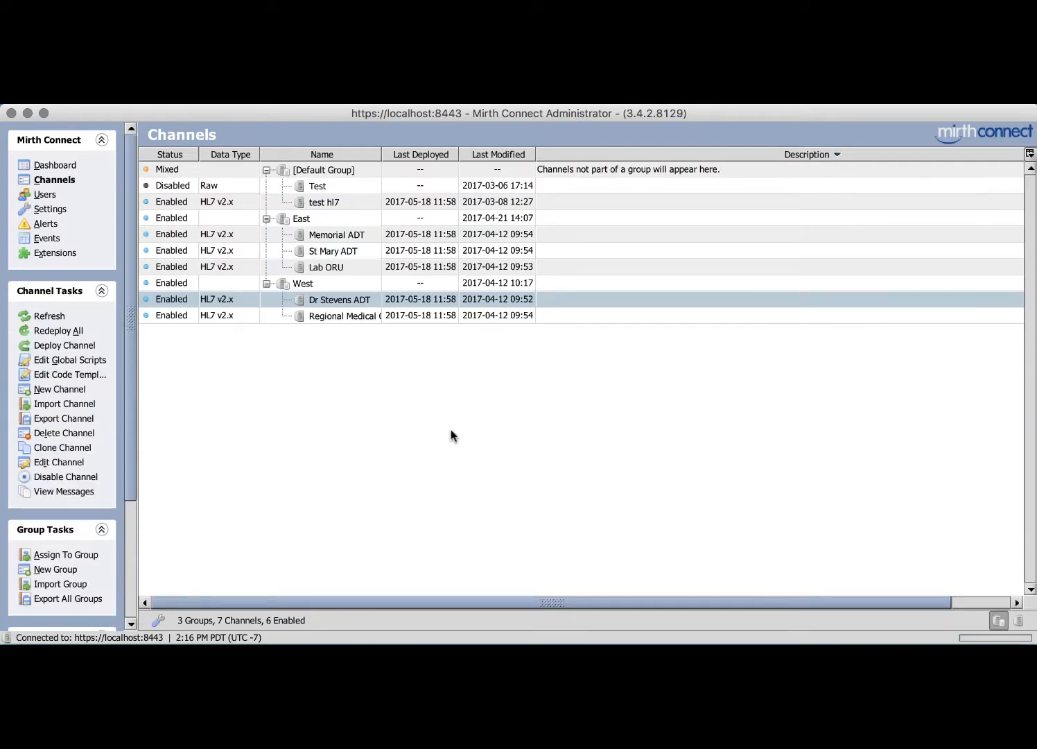
click(294, 220)
right_click(294, 221)
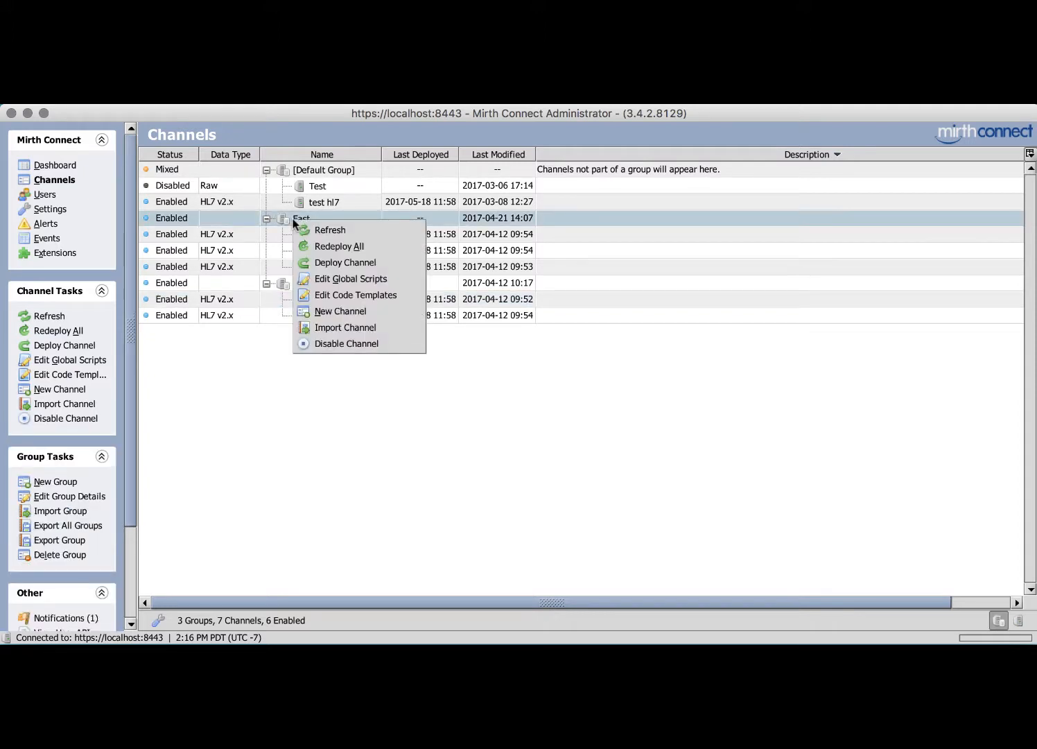
click(294, 222)
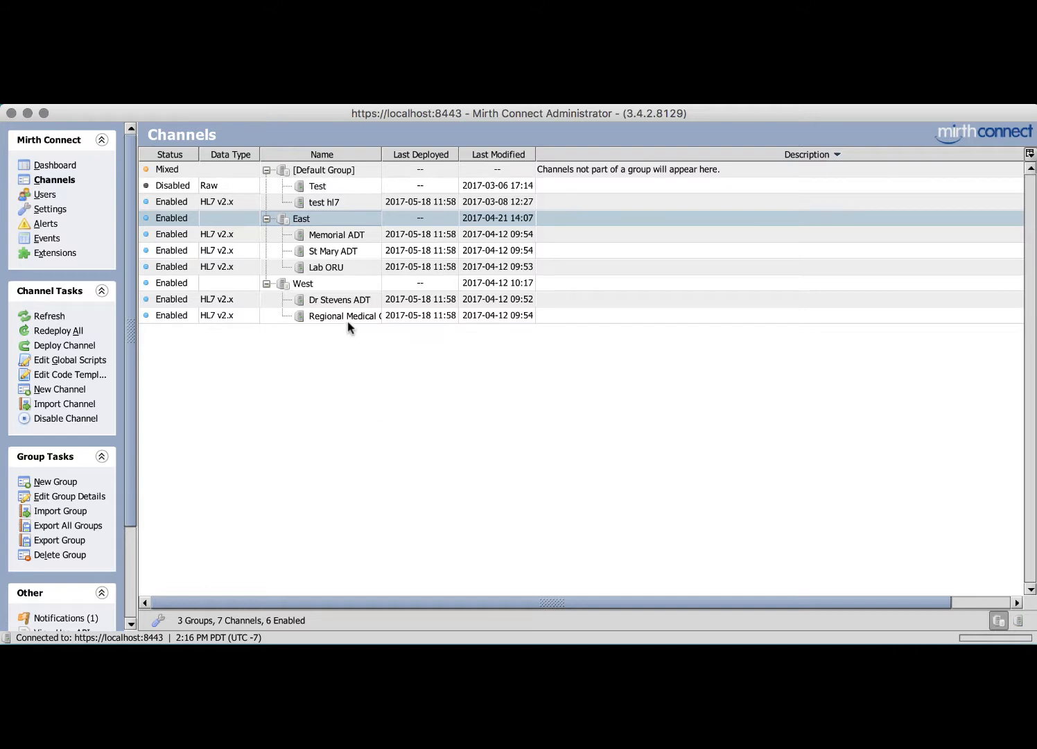
- Move the St Mary ADT channel from the East group into the West group
click(334, 252)
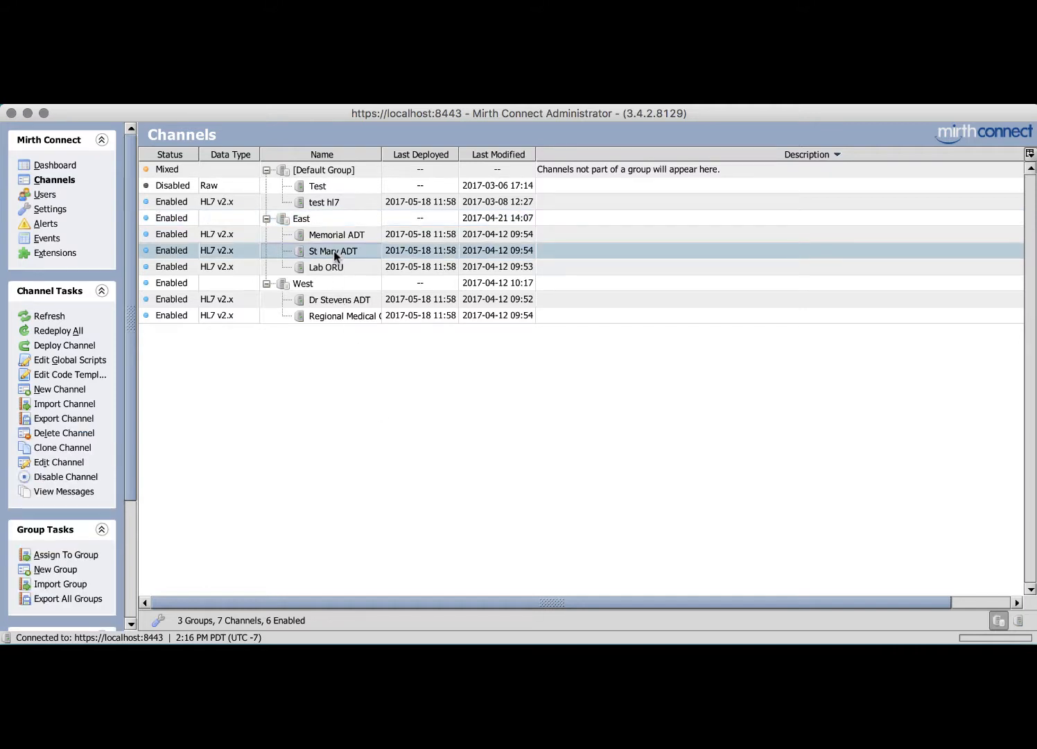
drag(334, 251, 330, 284)
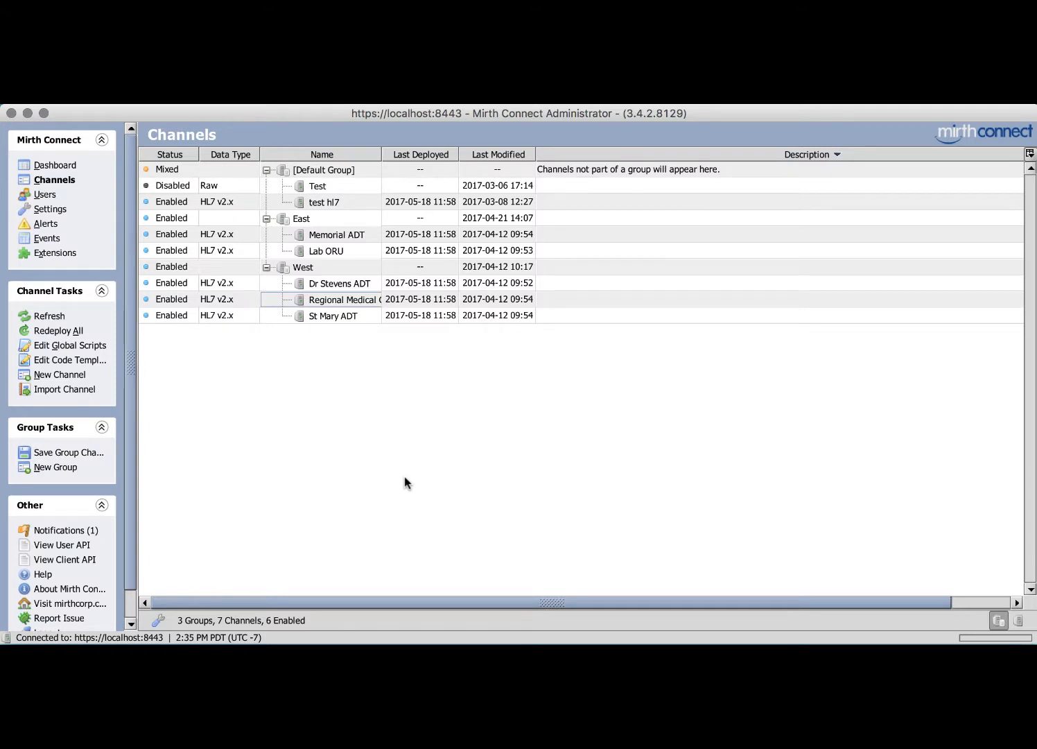
- Create a channel group named Group 1 and move a channel from the West group into it
click(64, 472)
click(432, 272)
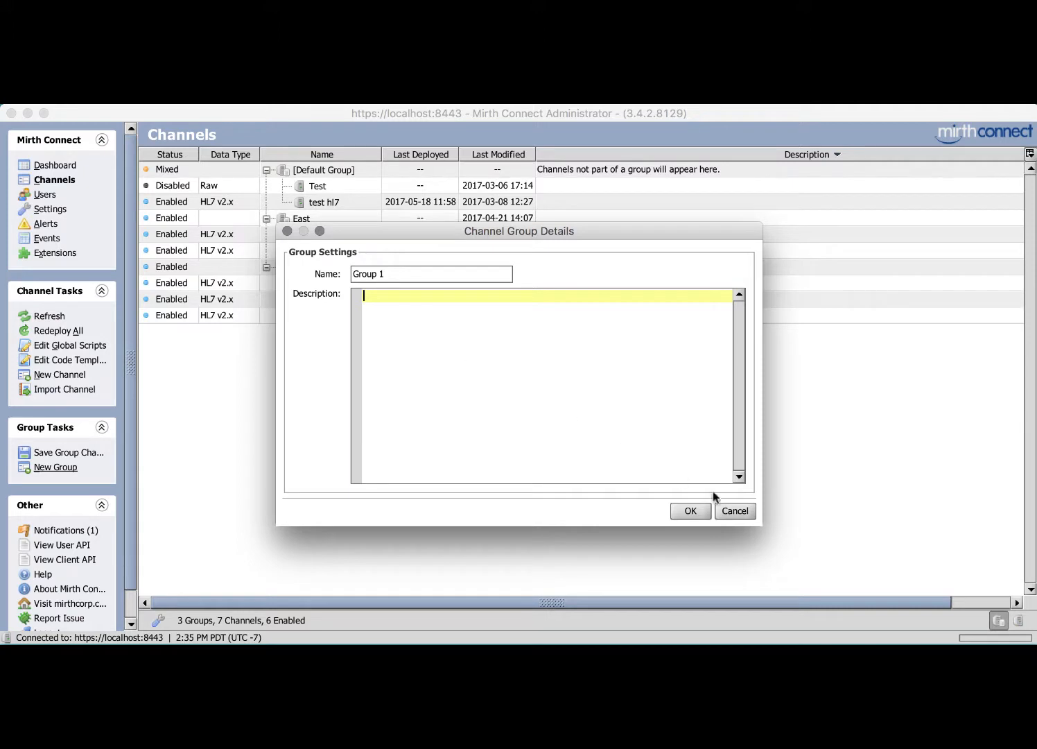
click(689, 511)
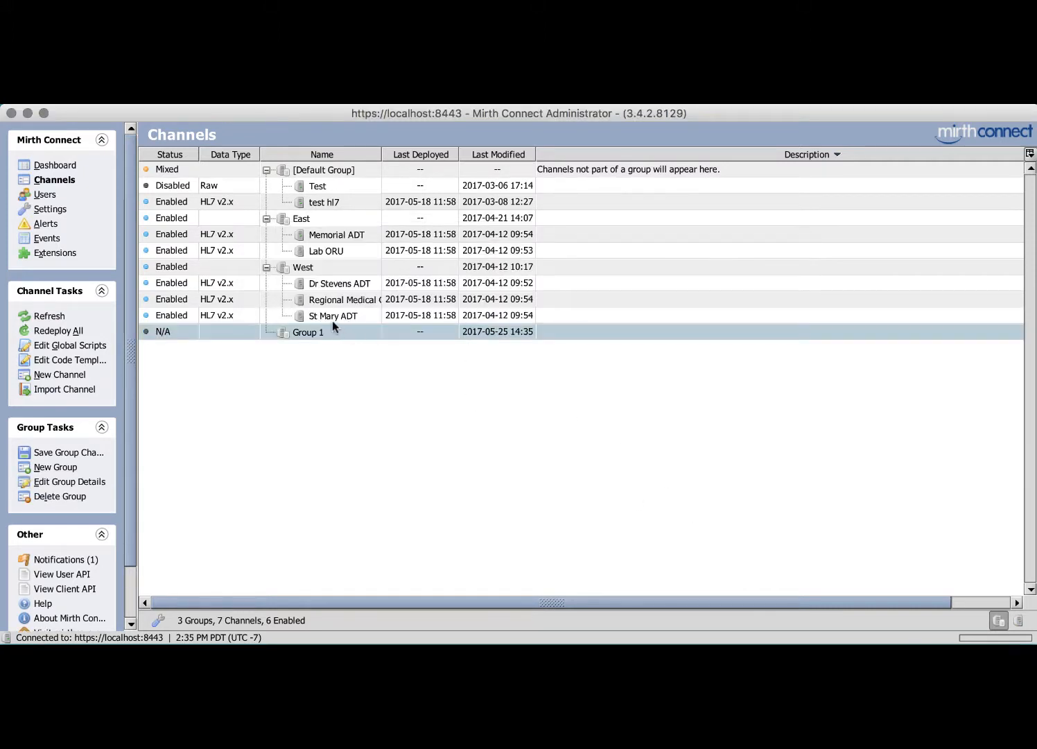
drag(247, 300, 333, 335)
- Open the West group's ADT channel for editing and review the existing tags offered for adding, without adding one
click(327, 299)
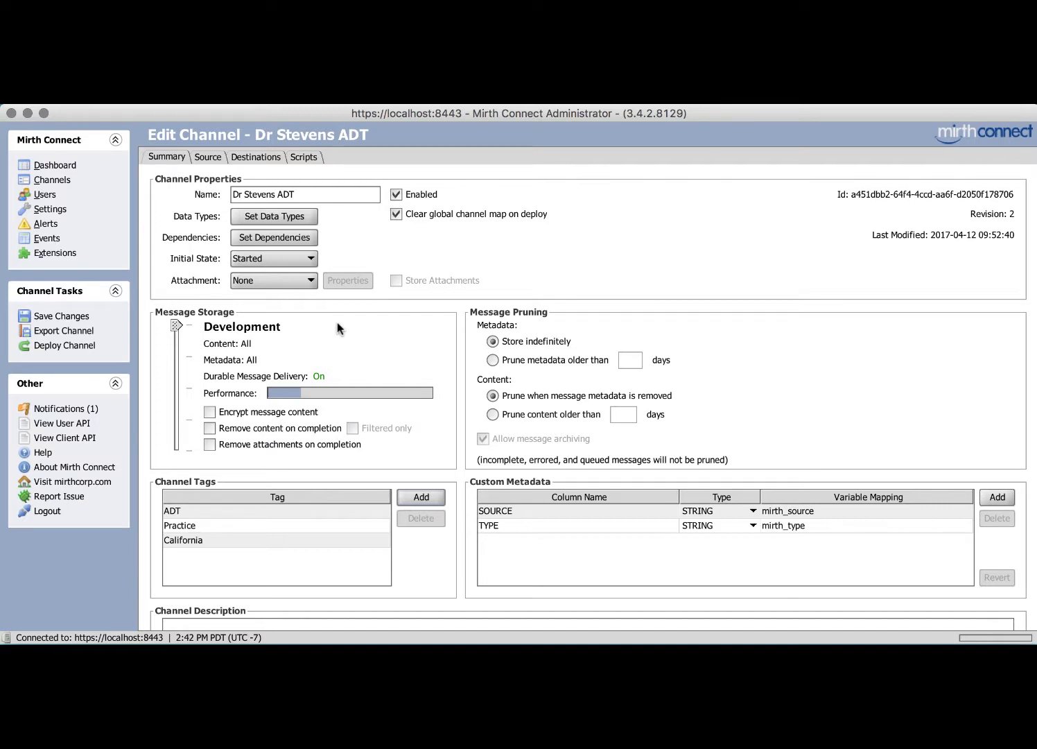
click(311, 190)
click(418, 497)
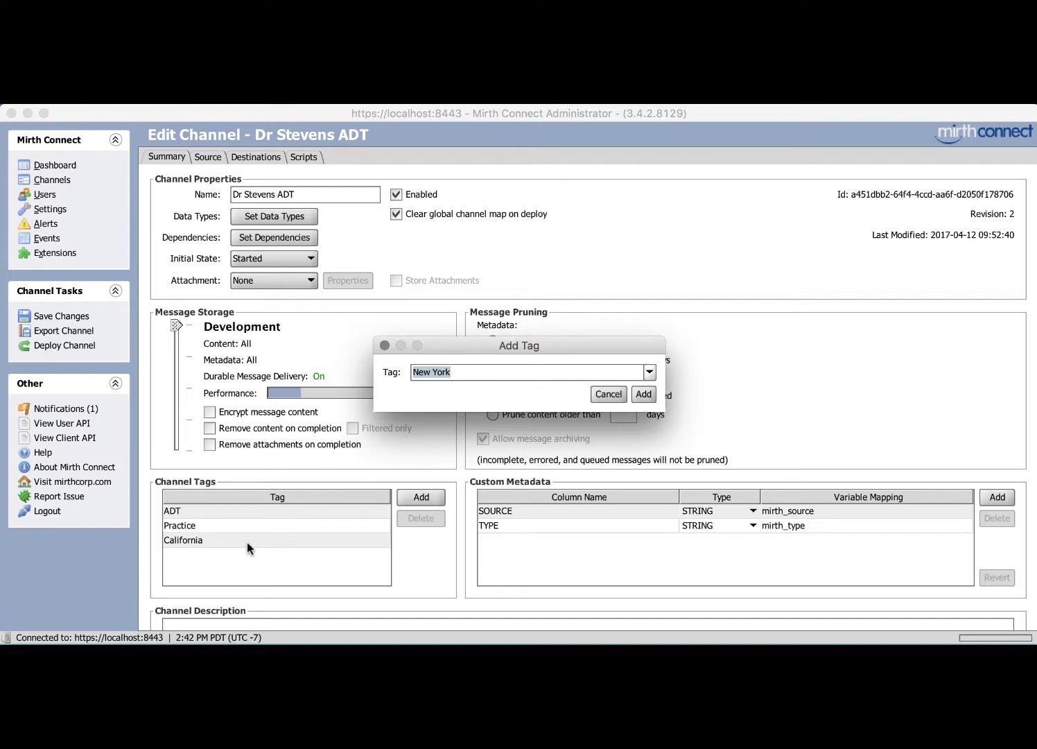
click(649, 372)
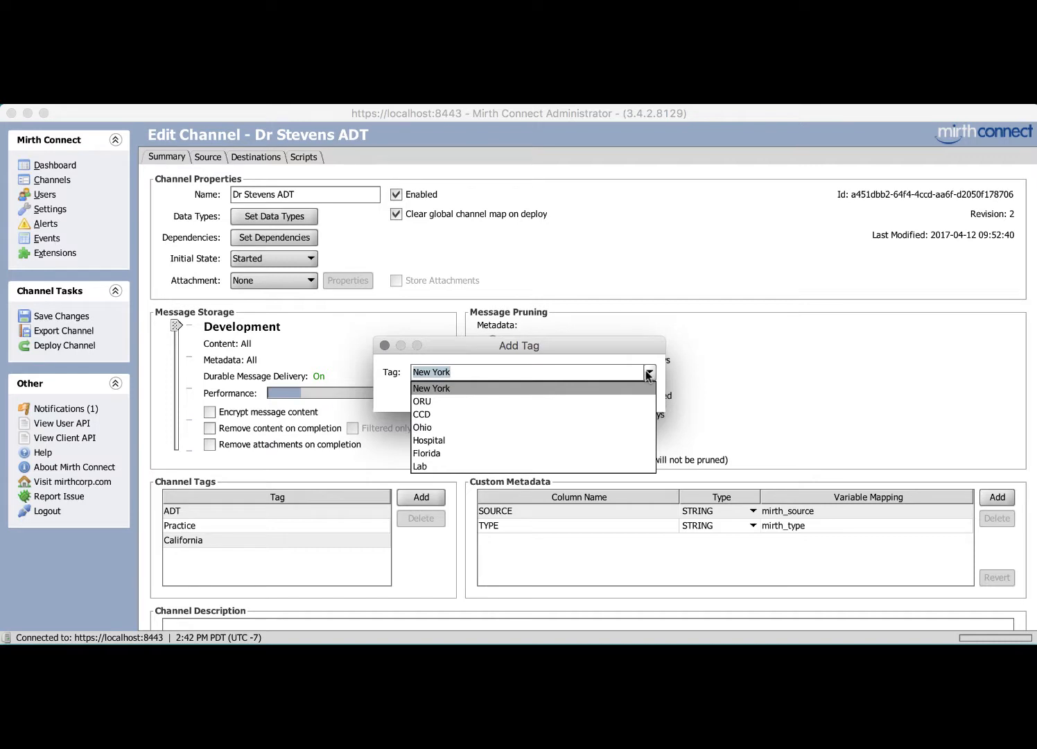
click(649, 375)
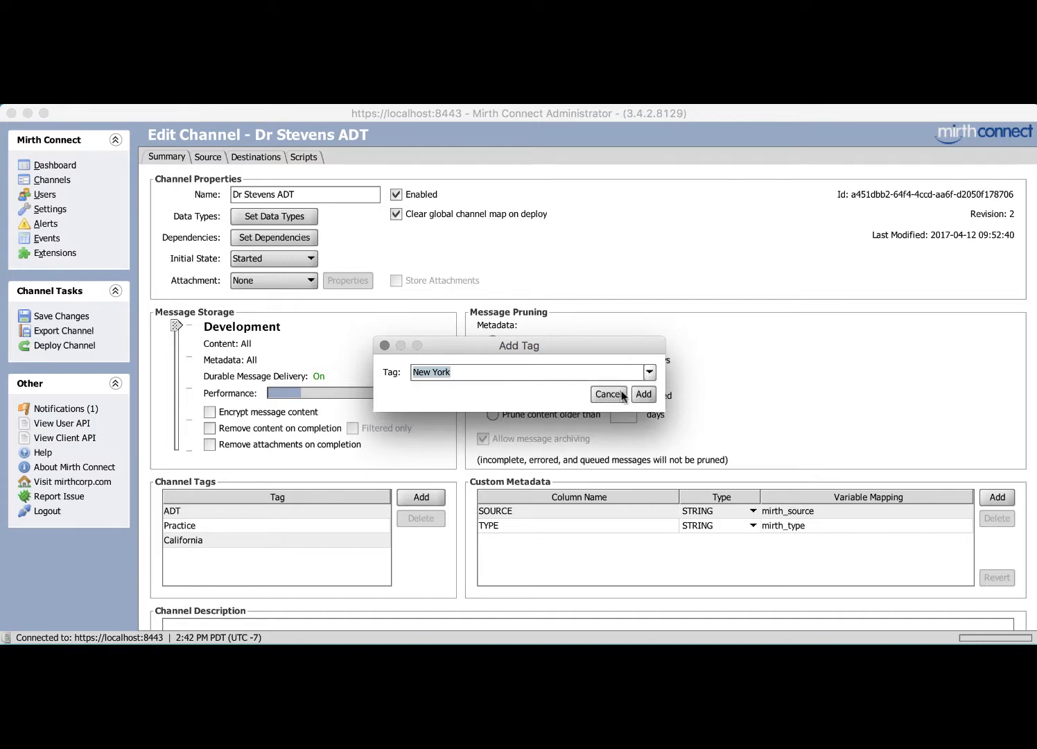
click(610, 395)
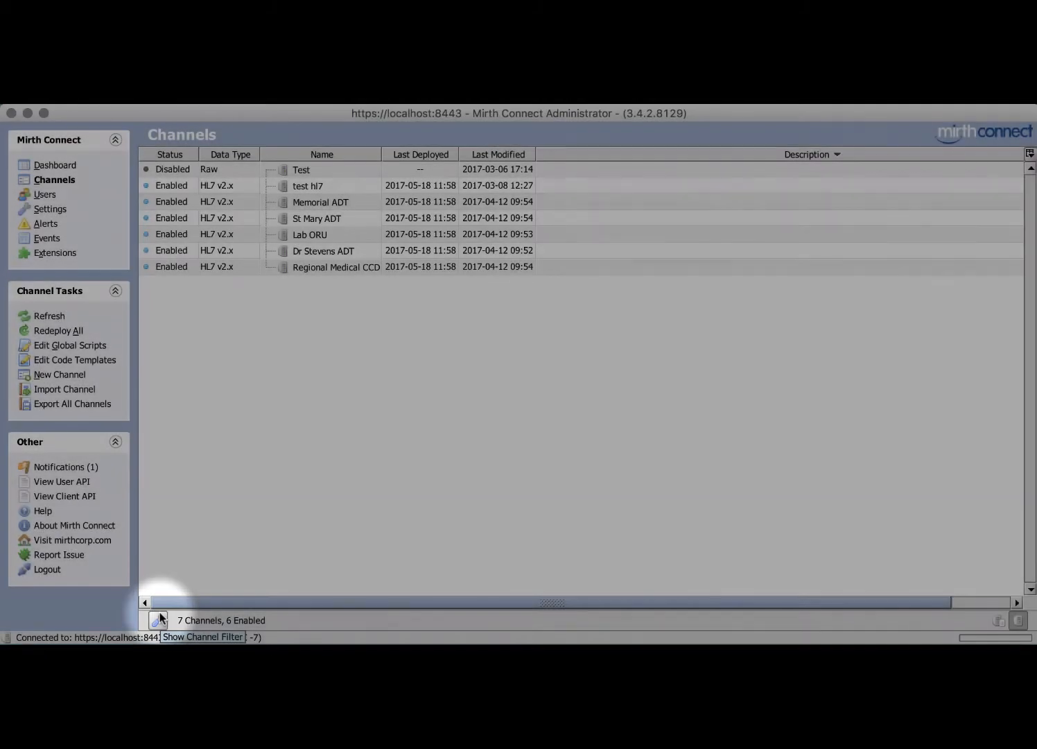
- Enable the channel filter with all channel tags selected and apply it to the channel list
click(159, 619)
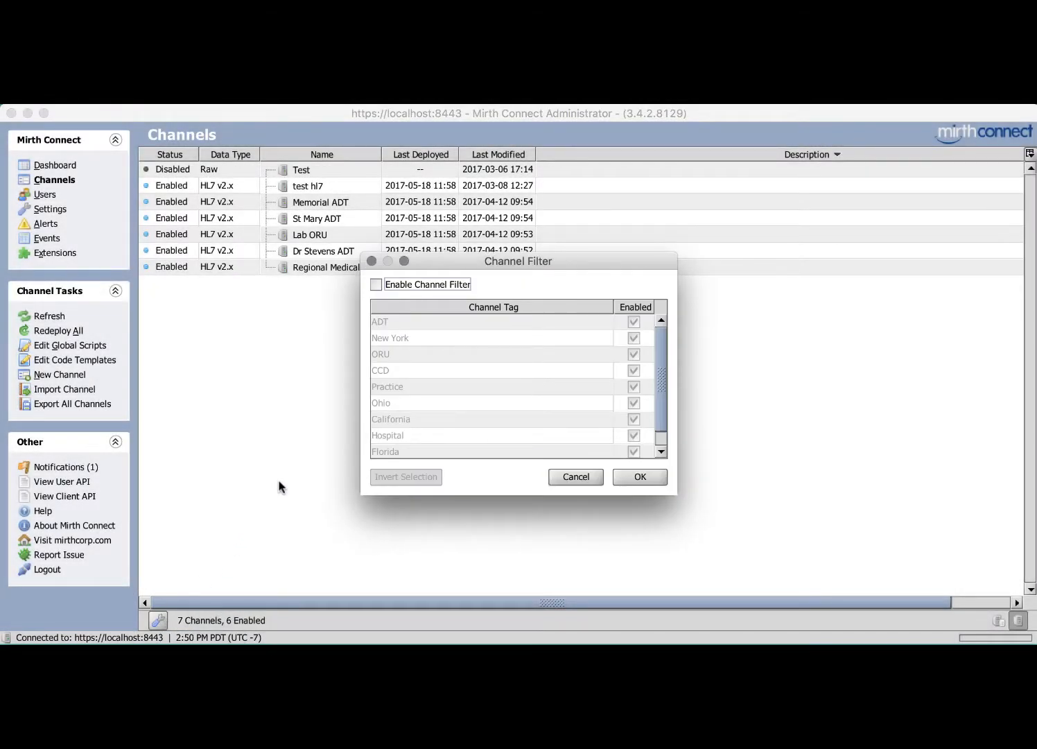
click(396, 288)
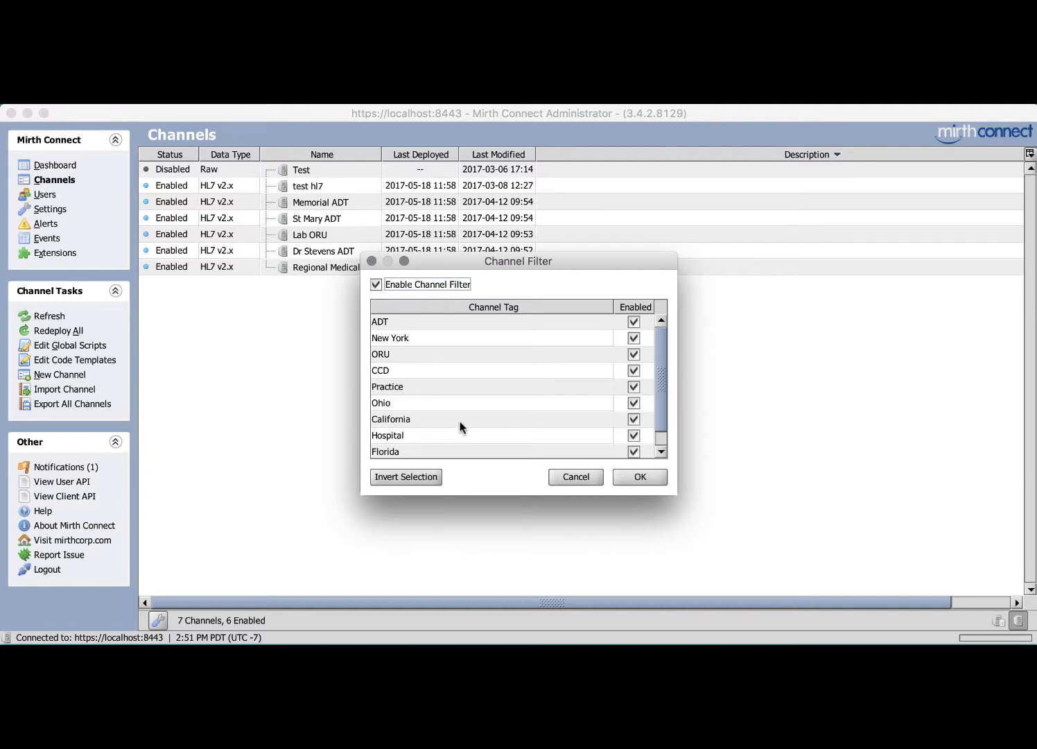
scroll(509, 385, down, 1)
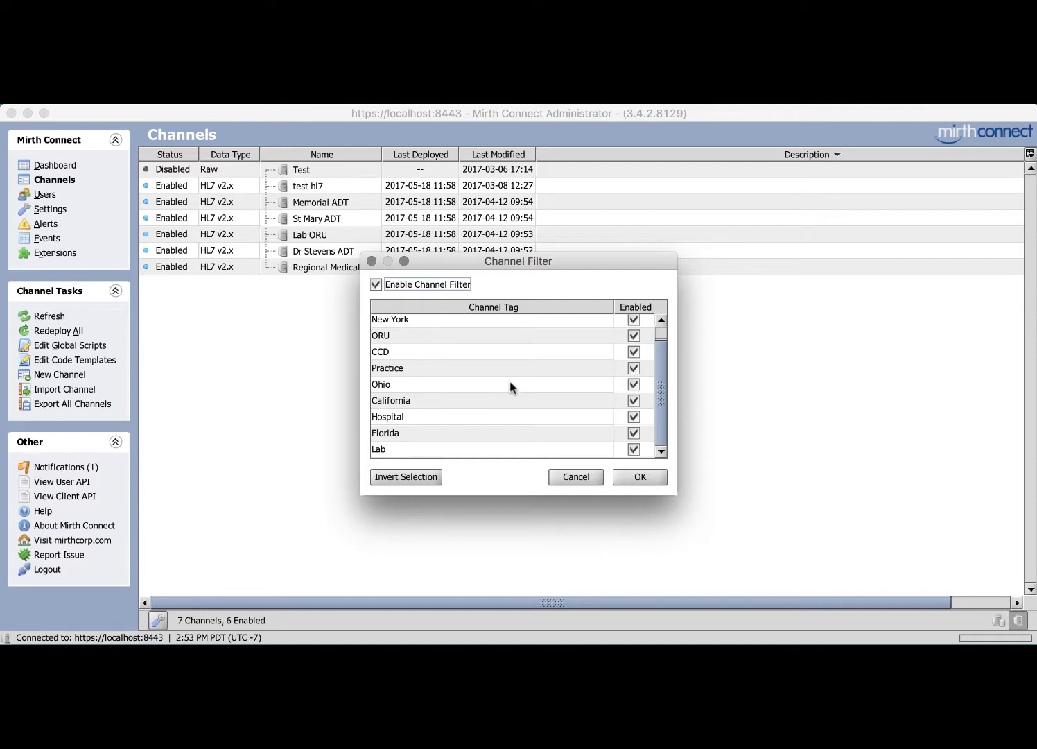
click(641, 477)
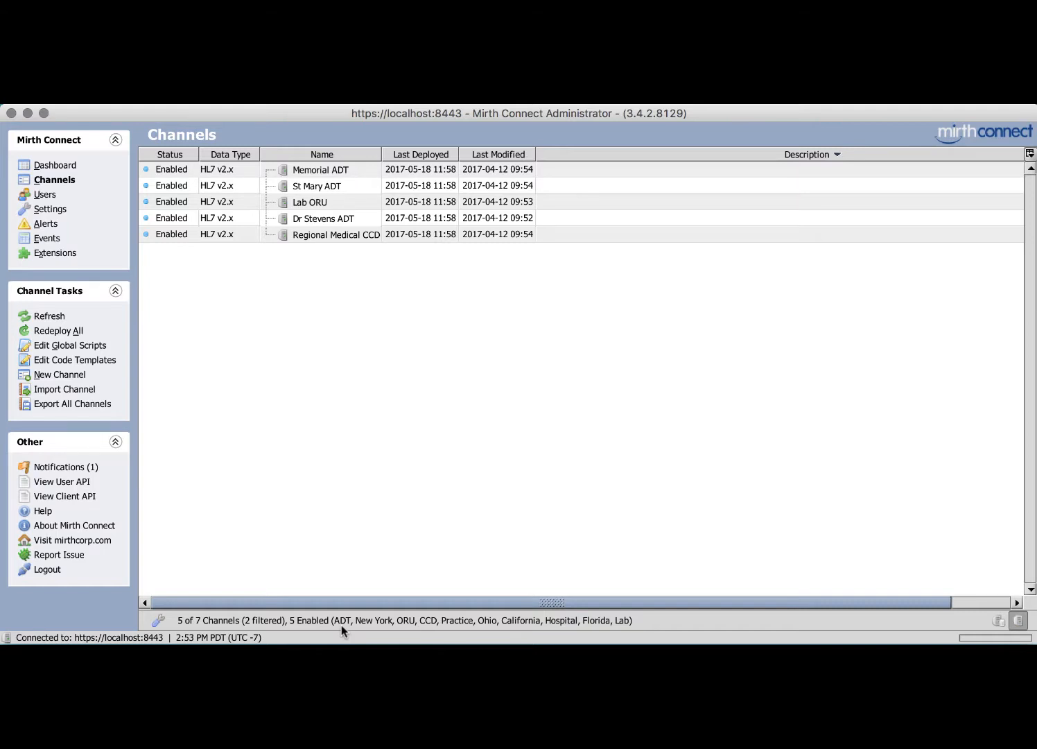
- Invert the tag selection in the channel filter and enable only the ADT tag
click(158, 611)
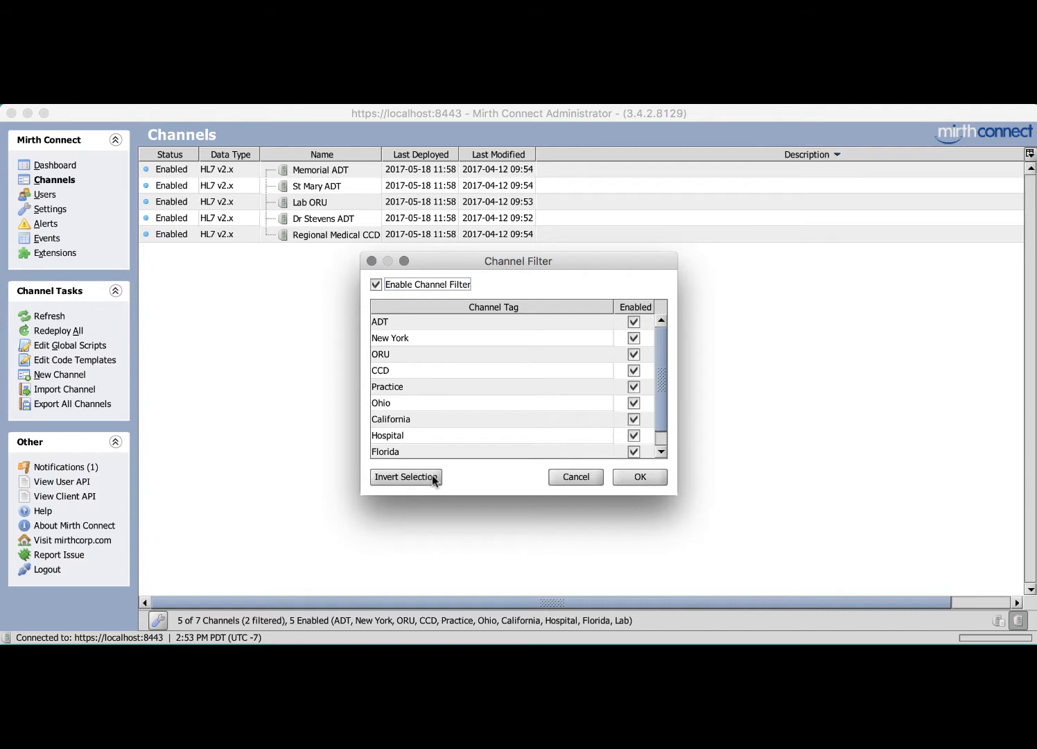
click(432, 477)
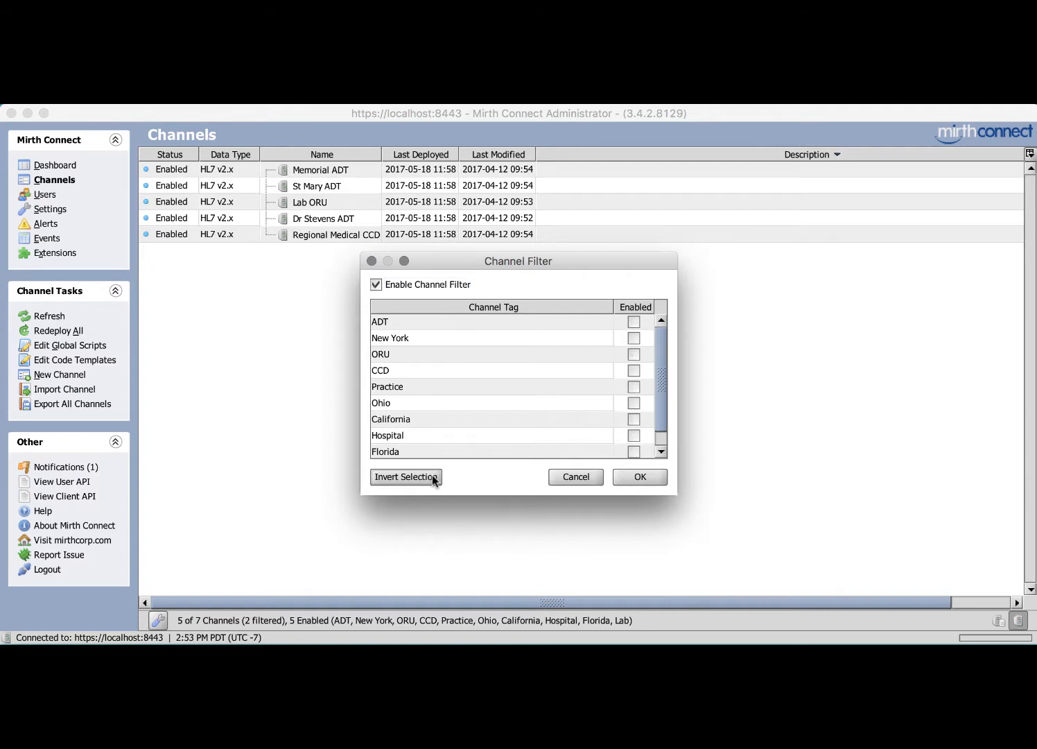
click(634, 323)
click(641, 476)
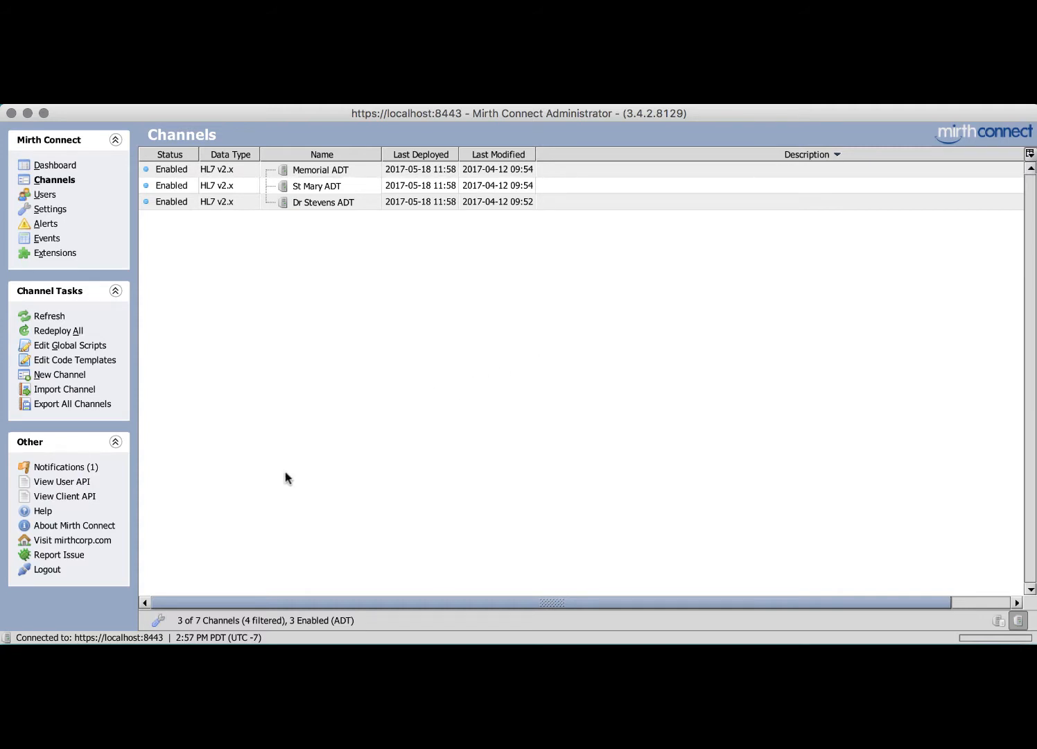
- Add the California tag to the channel filter and display the filtered channels in their groups
click(156, 621)
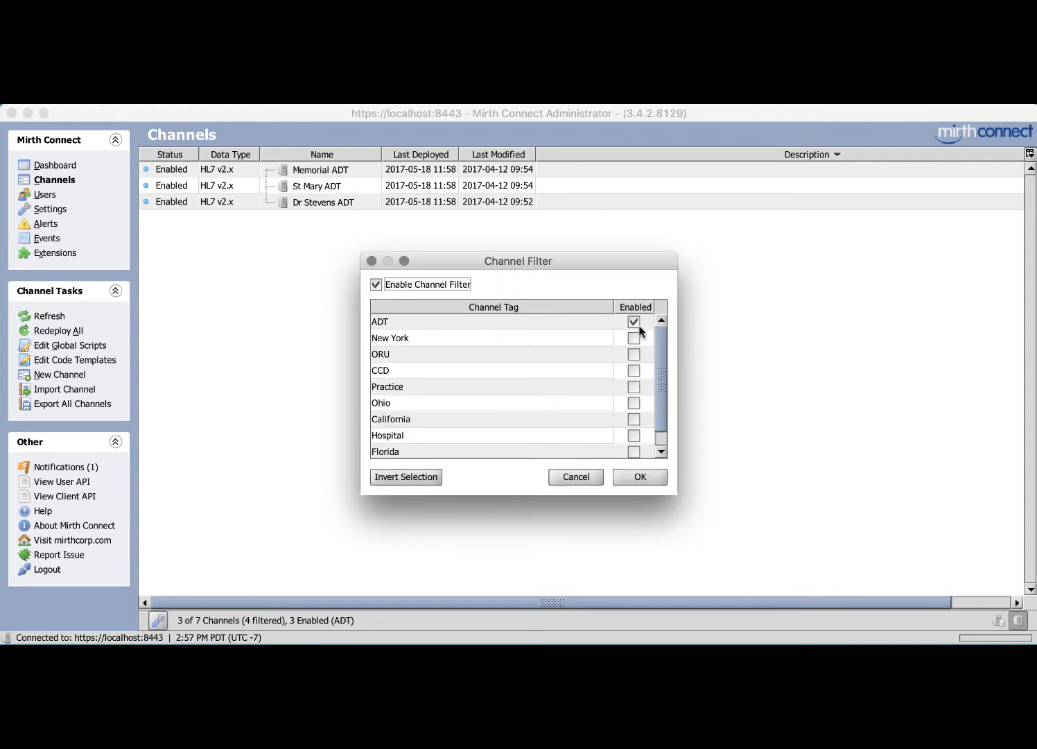
click(634, 418)
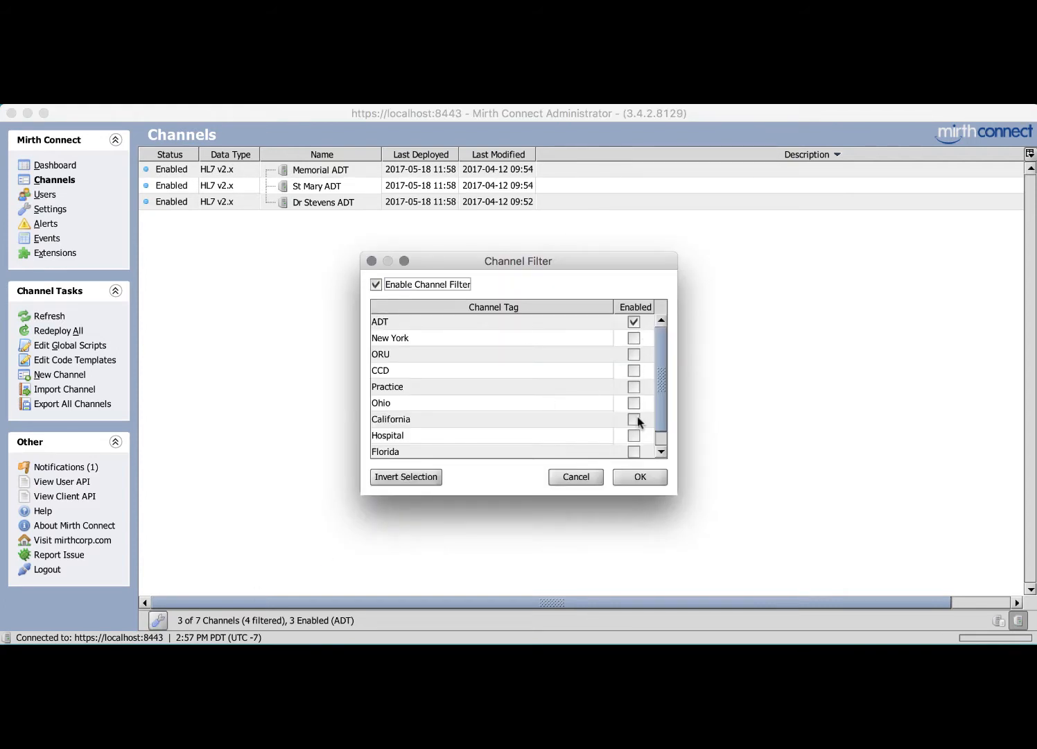
click(640, 477)
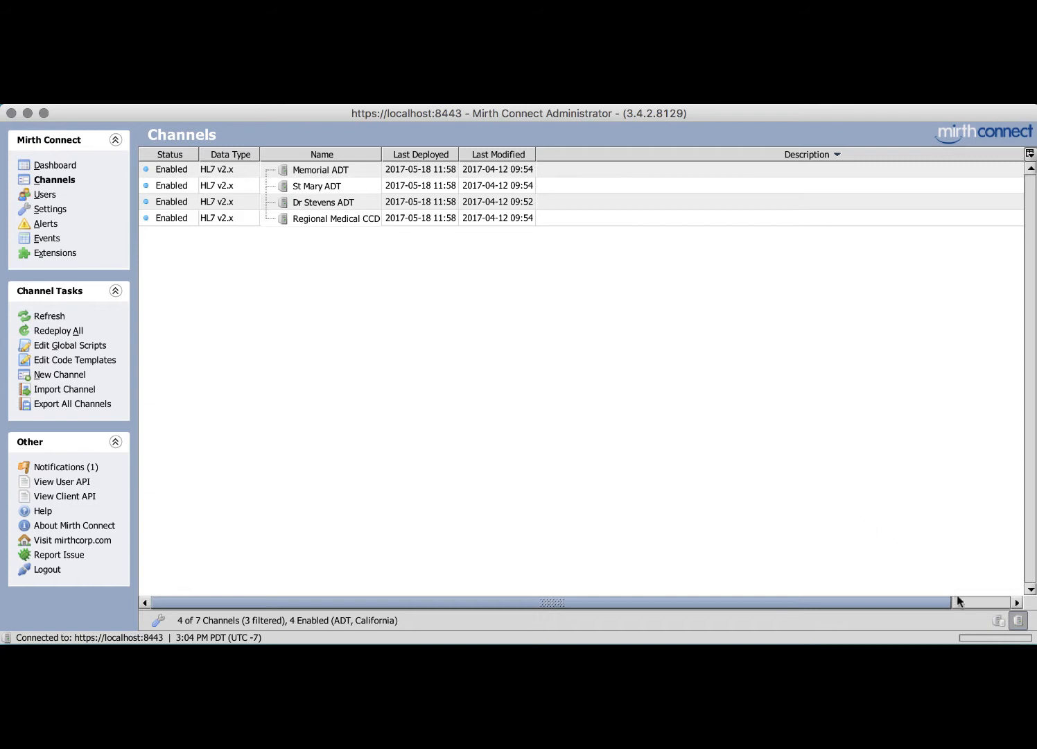
click(997, 620)
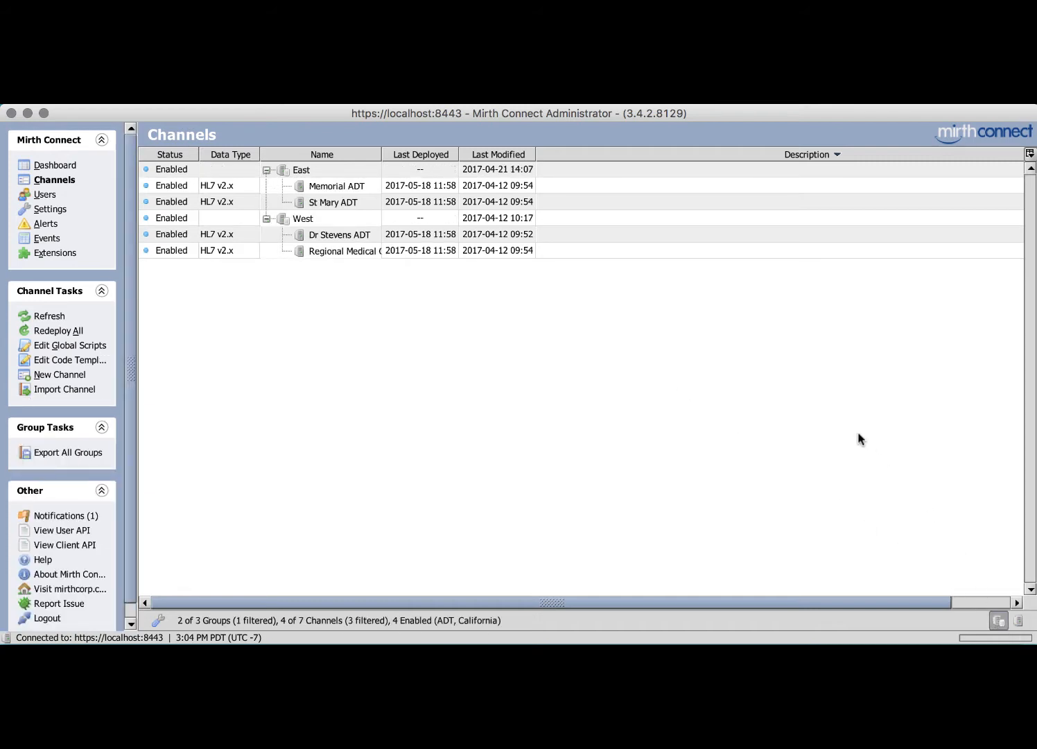